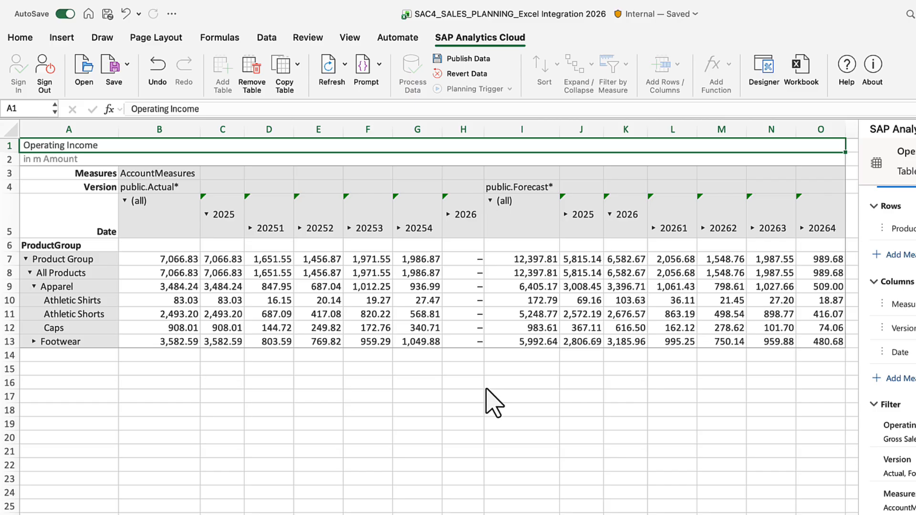
# Start a SAP.BLOCK formula in cell I16 with Version dimension A4 and its public.Actual member B4
pyautogui.click(407, 321)
pyautogui.write('=')
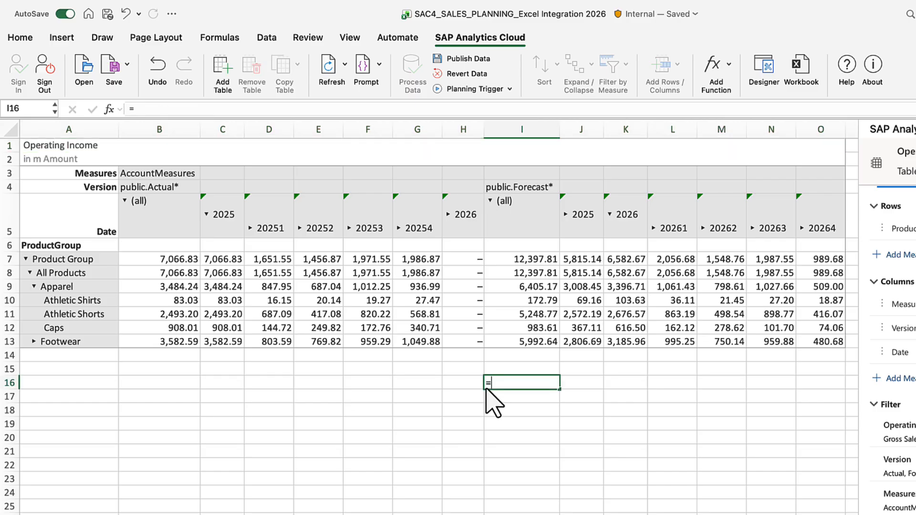
pyautogui.write('sap.b')
pyautogui.press('Tab')
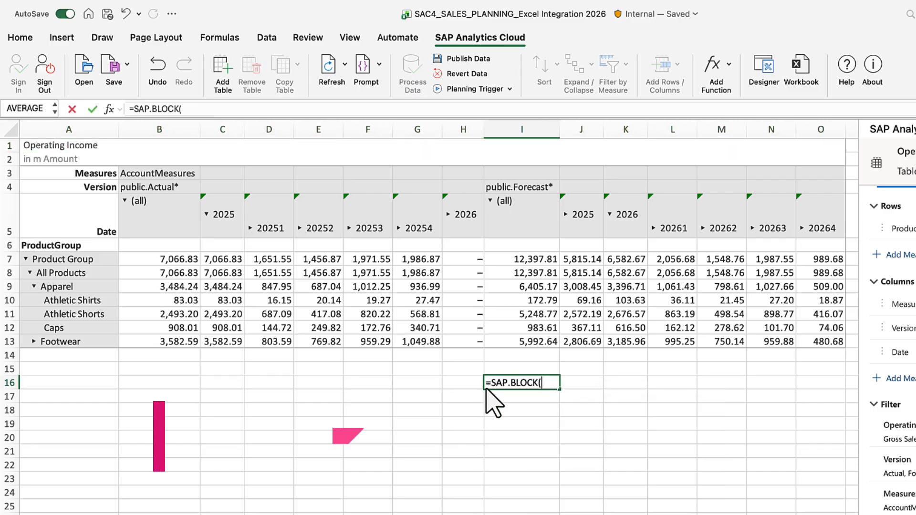
pyautogui.click(107, 190)
pyautogui.write(',')
pyautogui.click(127, 188)
pyautogui.write(',')
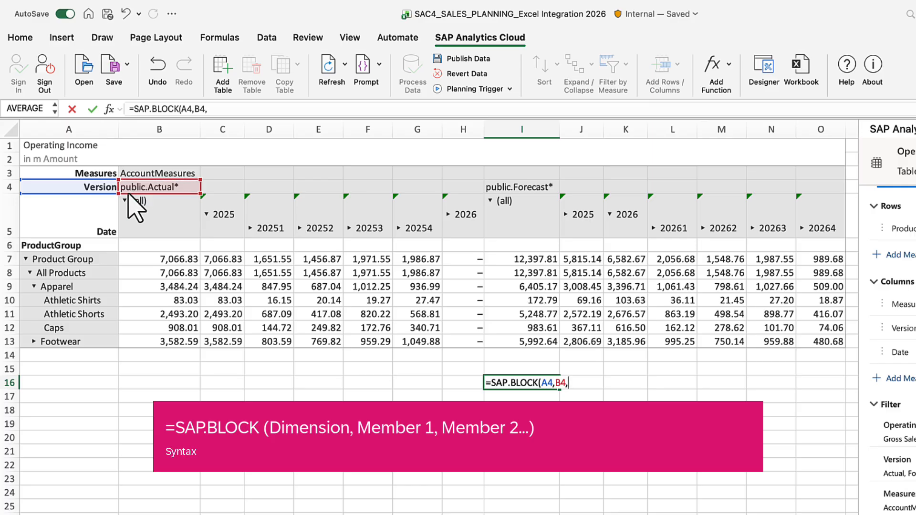
# Complete the I16 block formula with Date dimension A5 and the quarter members 20253 and 20254 in F5:G5
pyautogui.click(95, 224)
pyautogui.write(',')
pyautogui.click(375, 230)
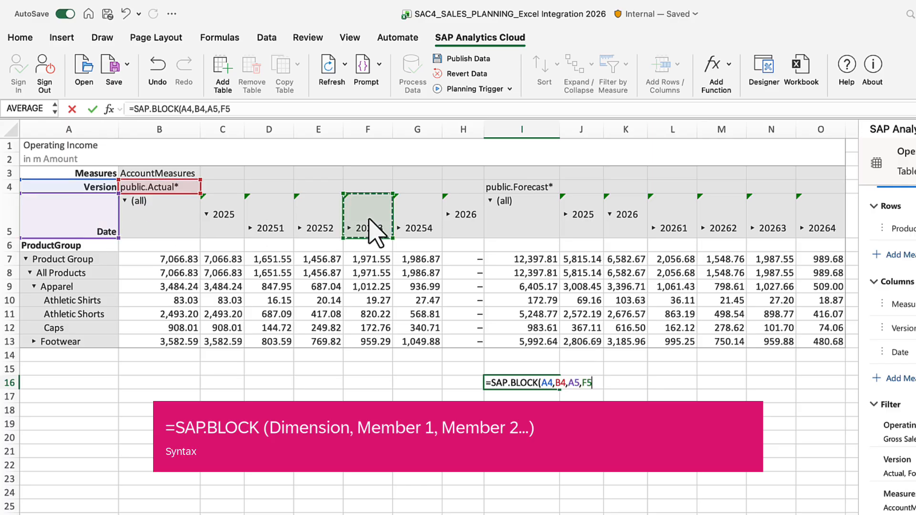
pyautogui.keyDown('shift'); pyautogui.click(435, 223); pyautogui.keyUp('shift')
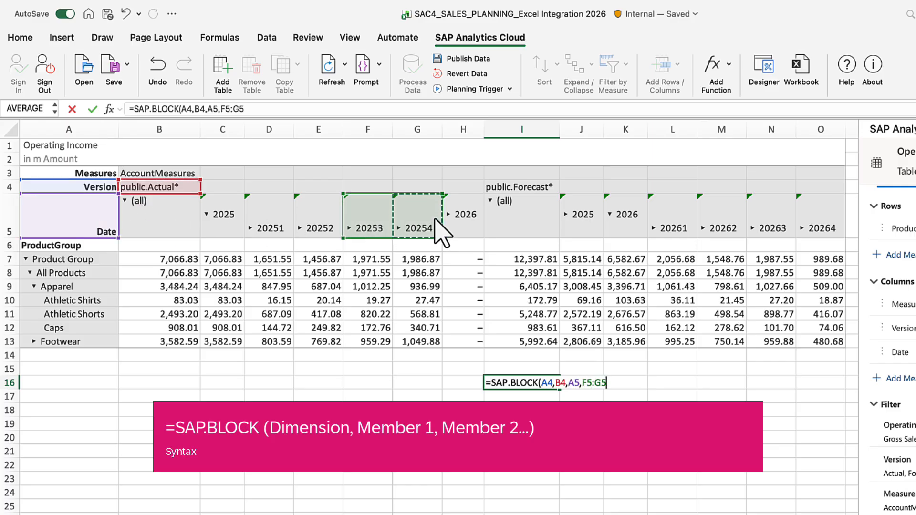
pyautogui.write(')')
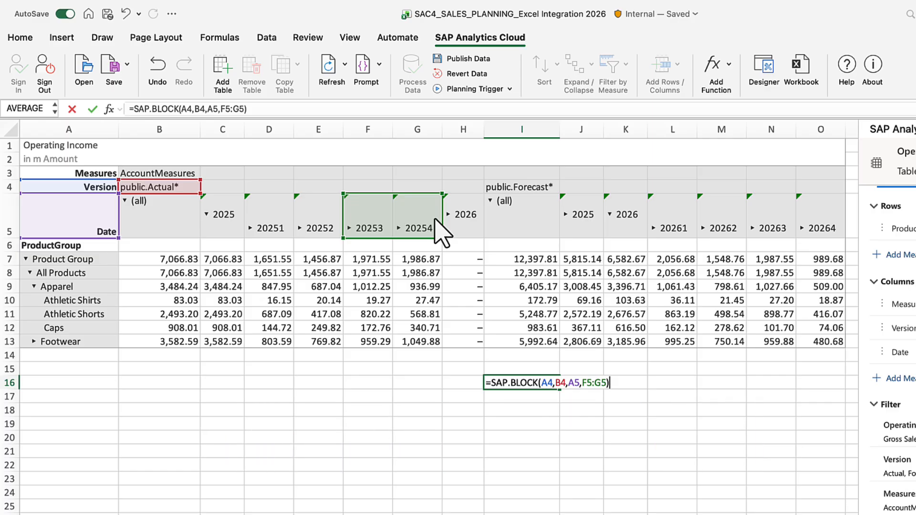
pyautogui.press('Return')
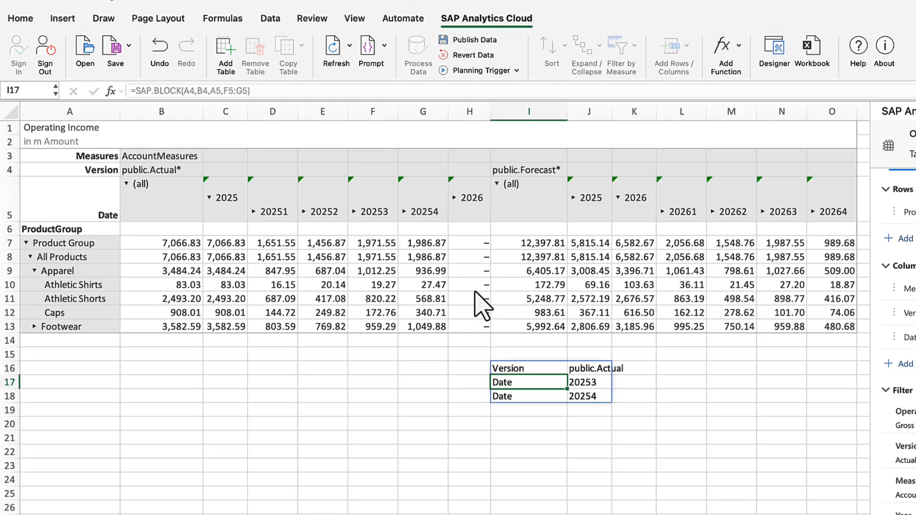
# Enter a manual block in I20:J22 with Version public.Actual and Date members 20253 and 20254
pyautogui.click(511, 438)
pyautogui.write('Version')
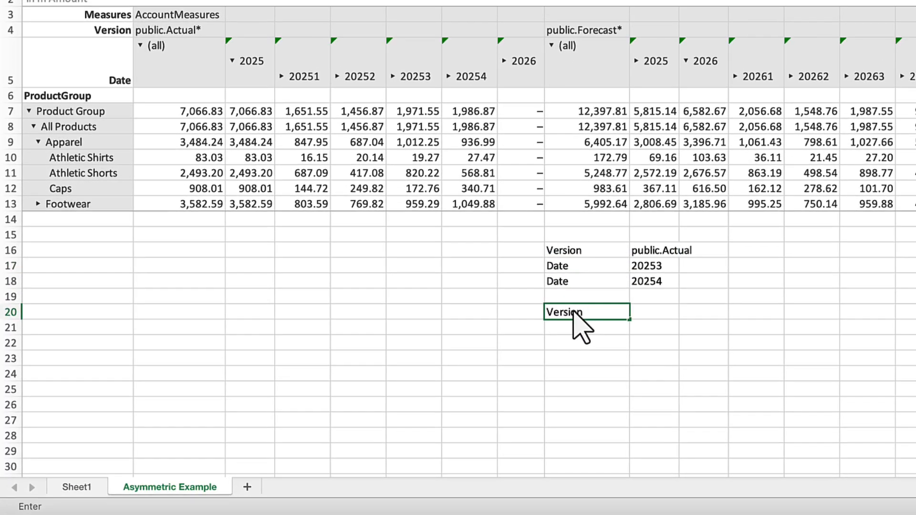
pyautogui.press('Tab')
pyautogui.write('public.Actual')
pyautogui.press('Return')
pyautogui.write('Date')
pyautogui.press('Tab')
pyautogui.write('2')
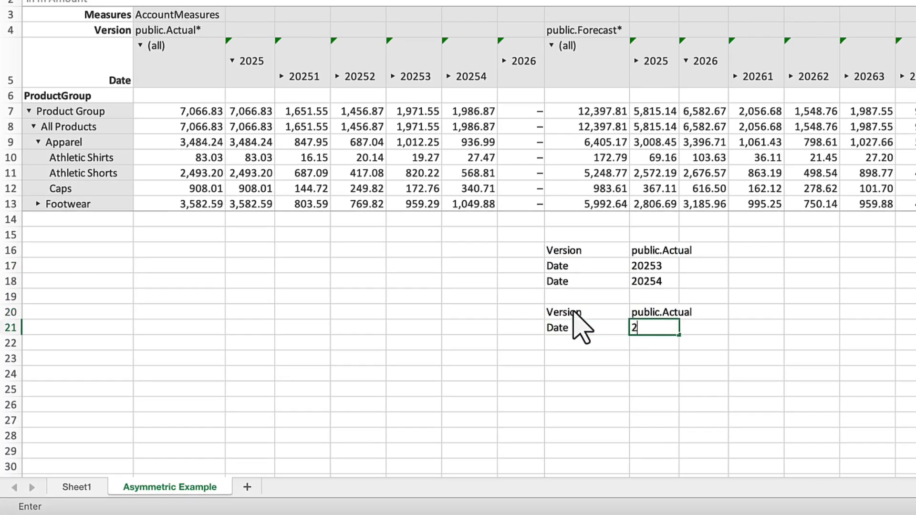
pyautogui.write('0253')
pyautogui.press('Return')
pyautogui.write('Date')
pyautogui.press('Tab')
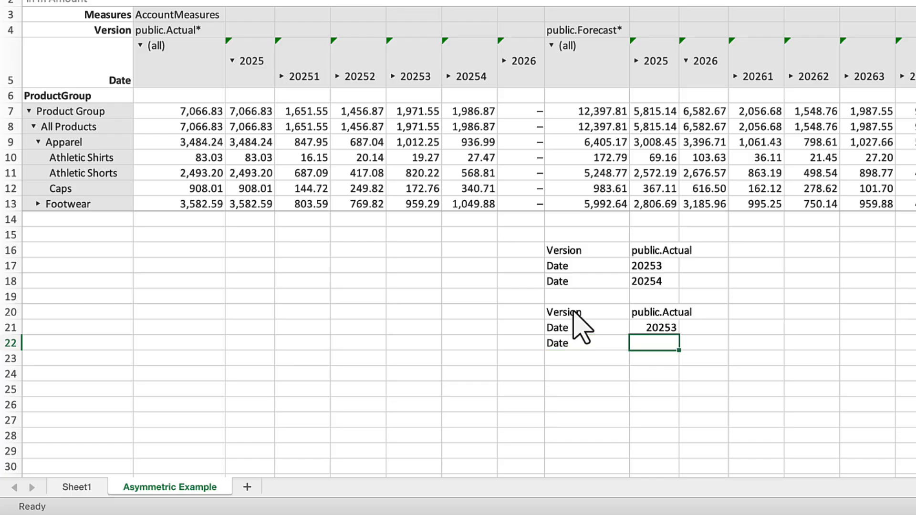
pyautogui.write('20254')
pyautogui.press('Return')
pyautogui.press('Return')
# Enter a second manual block in I24:J26 with Version public.Forecast and Date members 20261 and 20262
pyautogui.write('Version')
pyautogui.press('Tab')
pyautogui.write('public.')
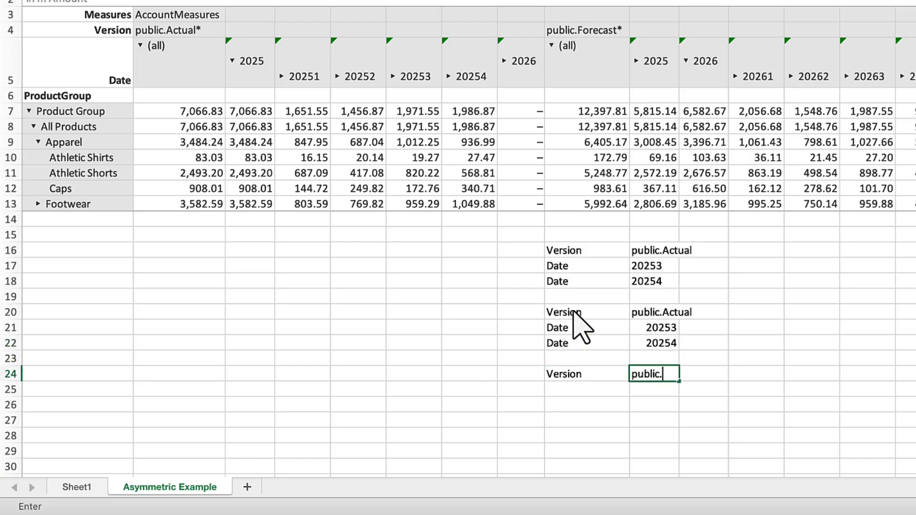
pyautogui.write('Forecast')
pyautogui.press('Return')
pyautogui.write('Date')
pyautogui.press('Tab')
pyautogui.write('202')
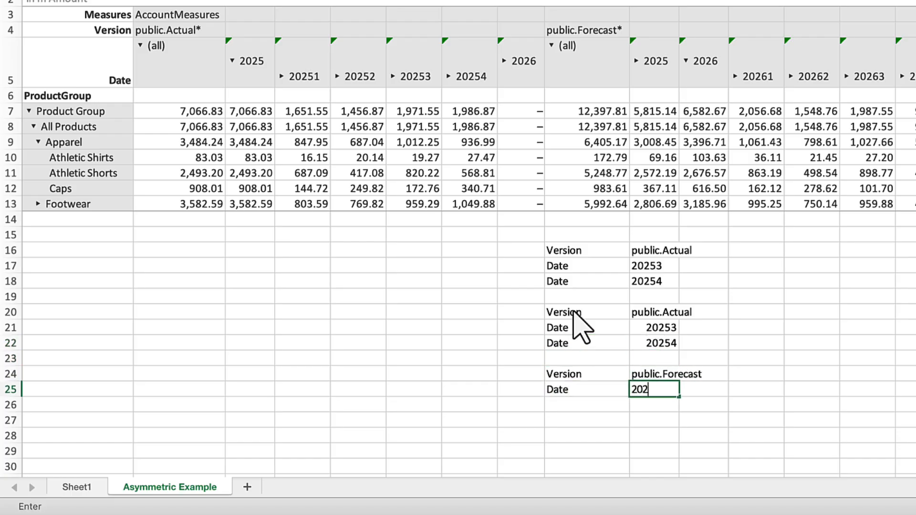
pyautogui.write('61')
pyautogui.press('Return')
pyautogui.write('Date')
pyautogui.press('Tab')
pyautogui.write('20262')
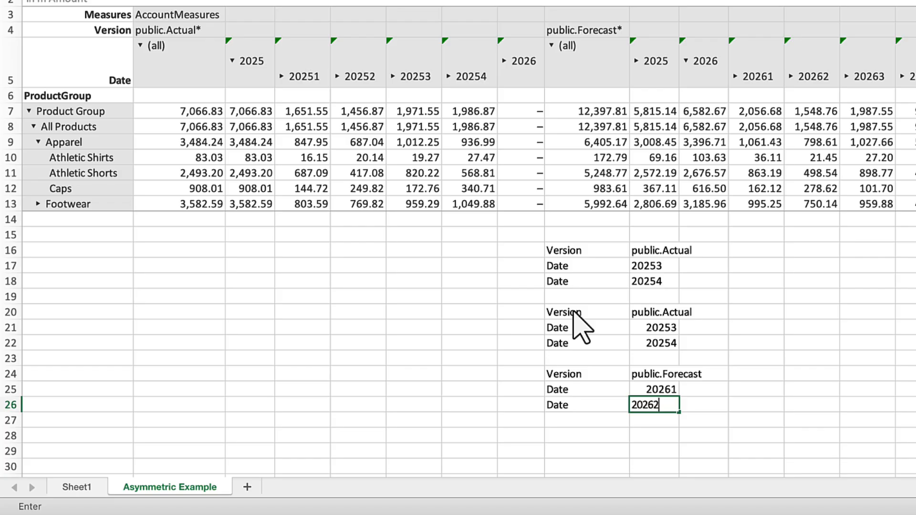
pyautogui.press('Return')
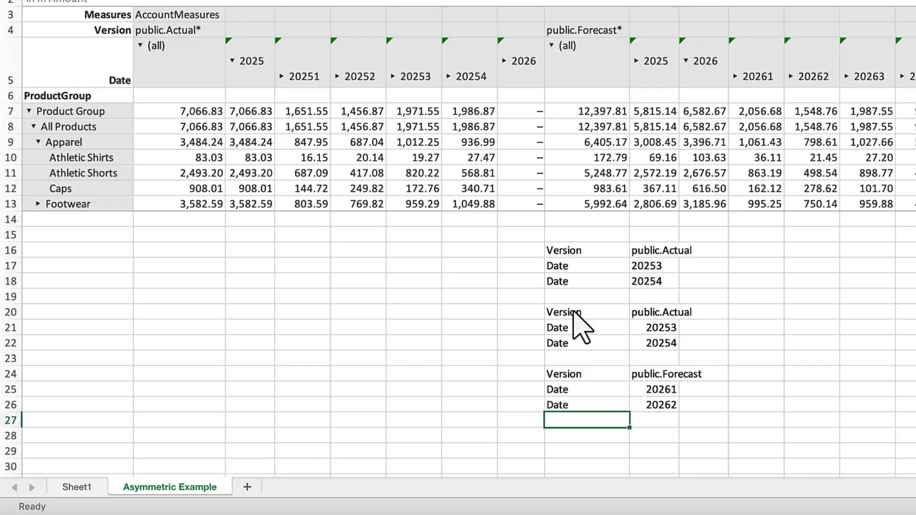
# Start a SAP.ASYMMETRICFILTER formula in cell I28 with "Table6" as its table argument
pyautogui.click(575, 437)
pyautogui.write('=sap')
pyautogui.press('Tab')
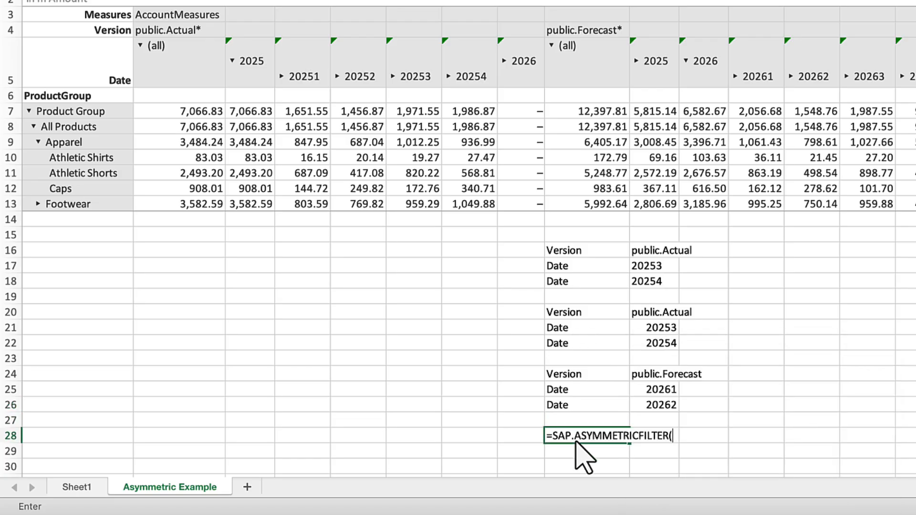
pyautogui.write('"Table6",')
pyautogui.click(571, 253)
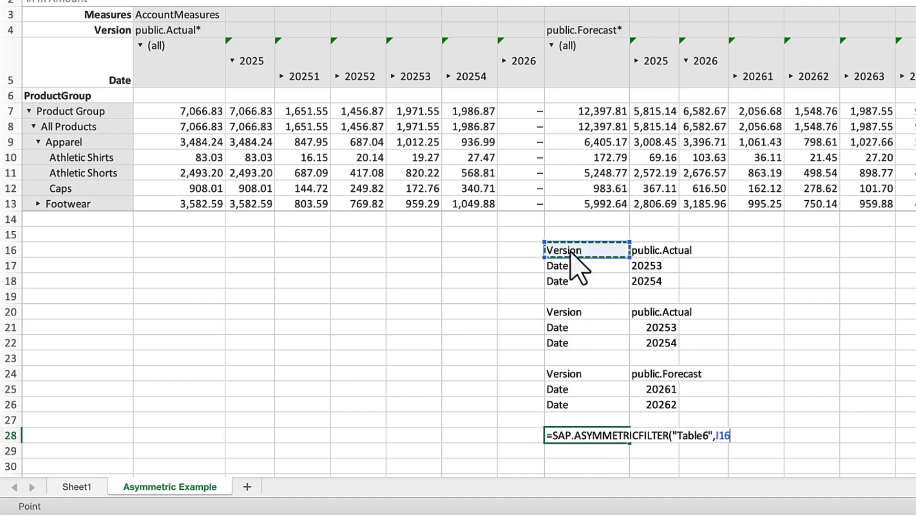
pyautogui.write('#')
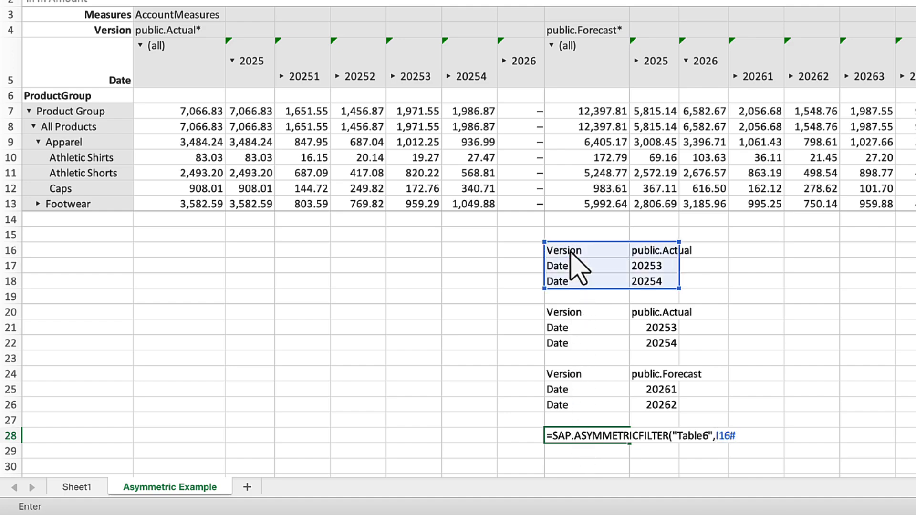
pyautogui.press('BackSpace')
pyautogui.press('BackSpace')
pyautogui.press('BackSpace')
pyautogui.press('BackSpace')
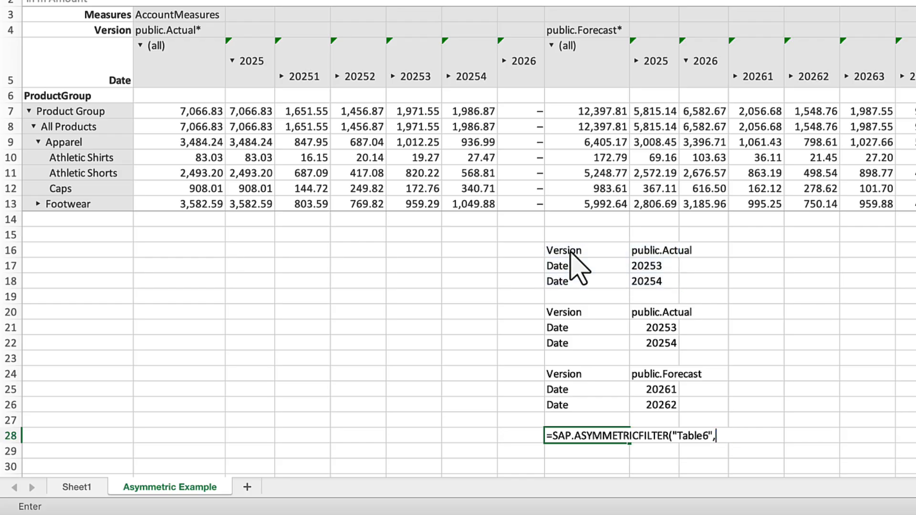
# Complete the asymmetric filter formula in I28 with the Actual block I20:J22 and the Forecast block I24:J26
pyautogui.moveTo(574, 309); pyautogui.dragTo(673, 349)
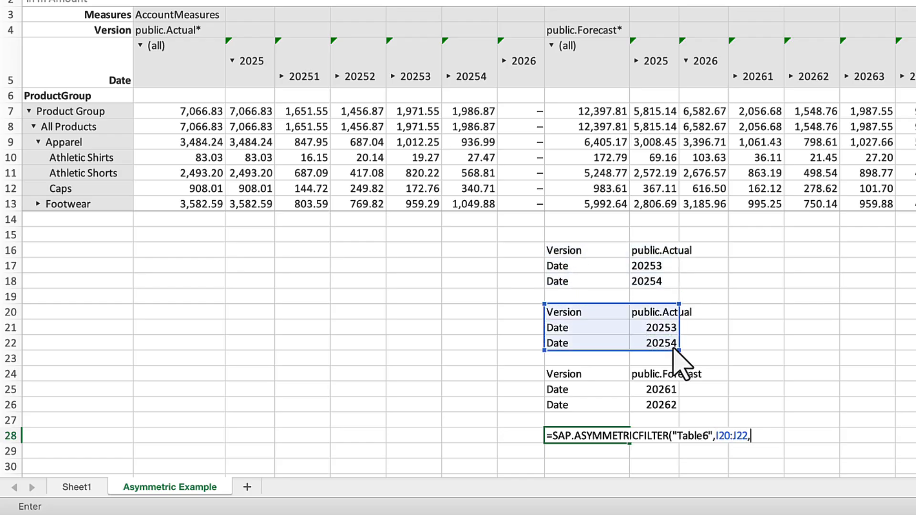
pyautogui.write(',')
pyautogui.click(590, 377)
pyautogui.moveTo(591, 378); pyautogui.dragTo(676, 410)
pyautogui.write(')')
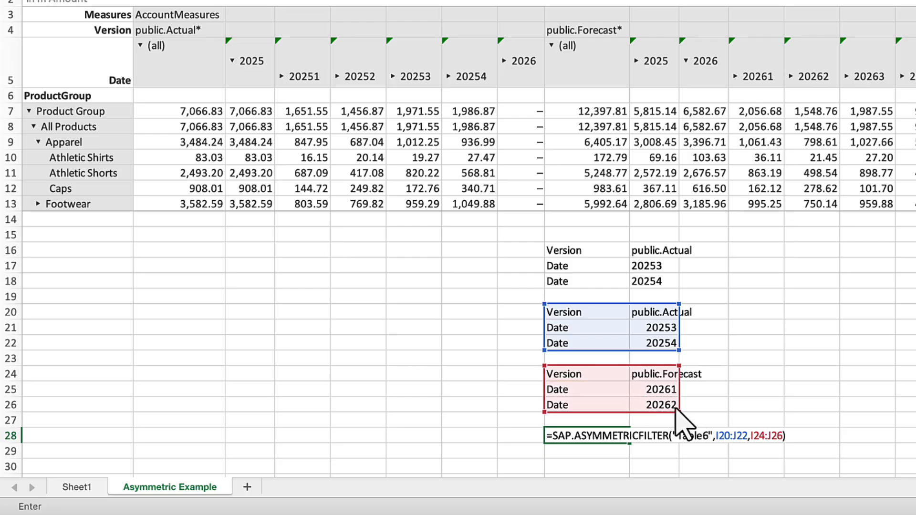
pyautogui.press('Return')
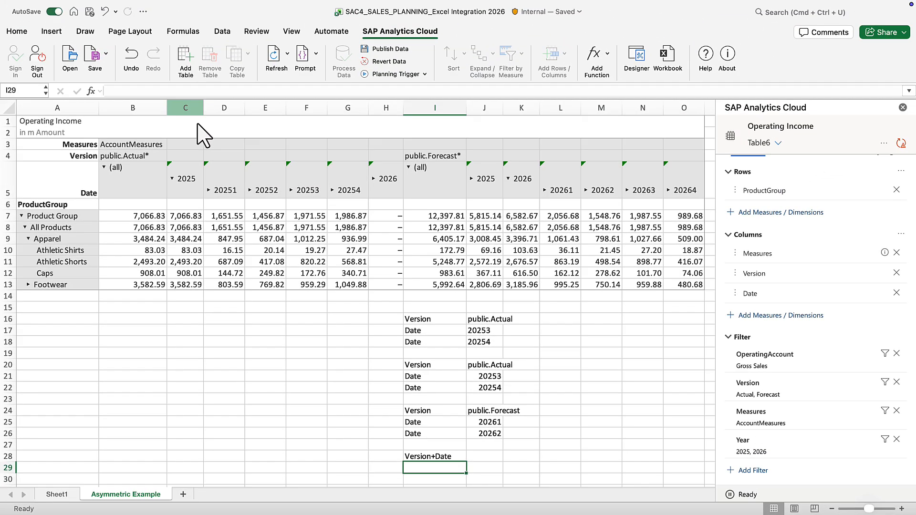
# Refresh only the Operating Income table so the asymmetric filter is applied
pyautogui.click(197, 125)
pyautogui.click(287, 54)
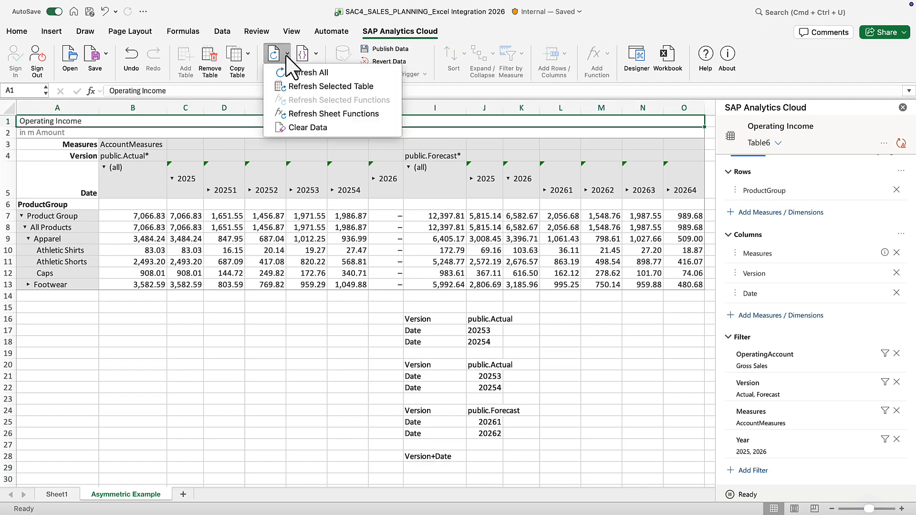
pyautogui.click(330, 87)
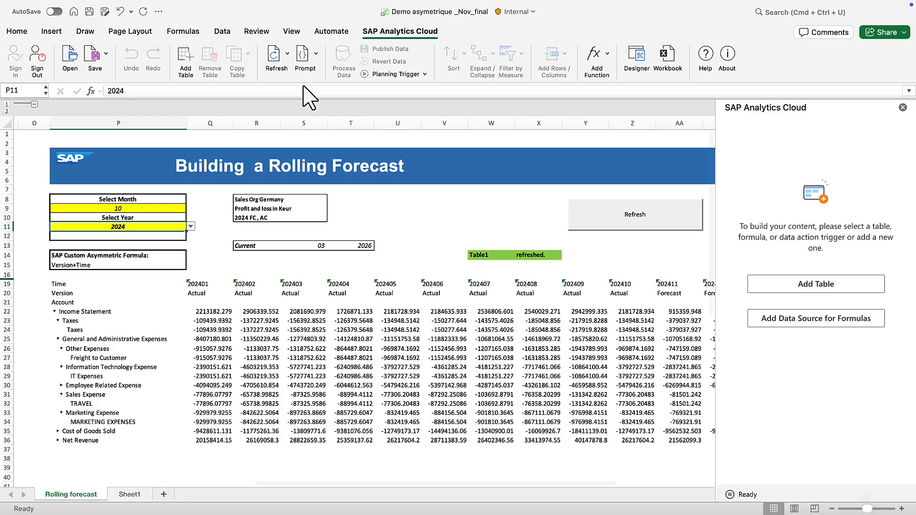
# Set the rolling forecast's month to 2 and year to 2026, and refresh the report
pyautogui.click(172, 208)
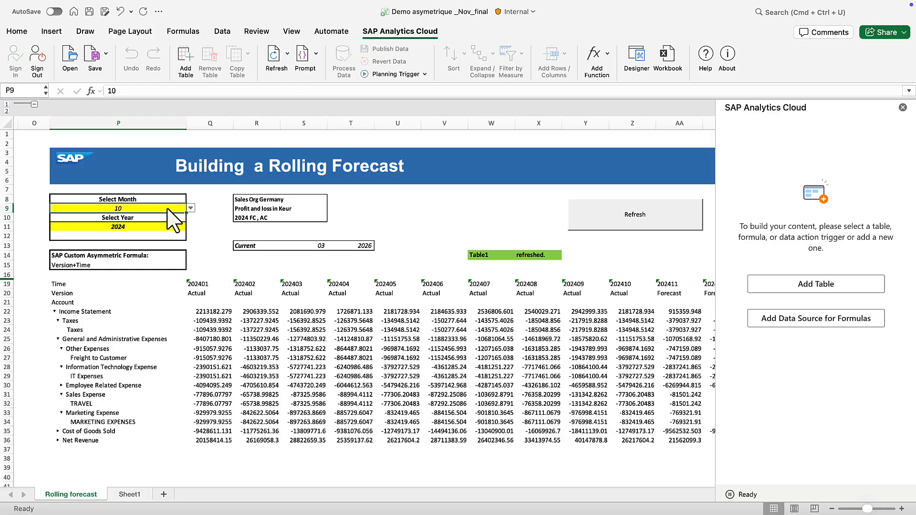
pyautogui.click(190, 209)
pyautogui.click(67, 231)
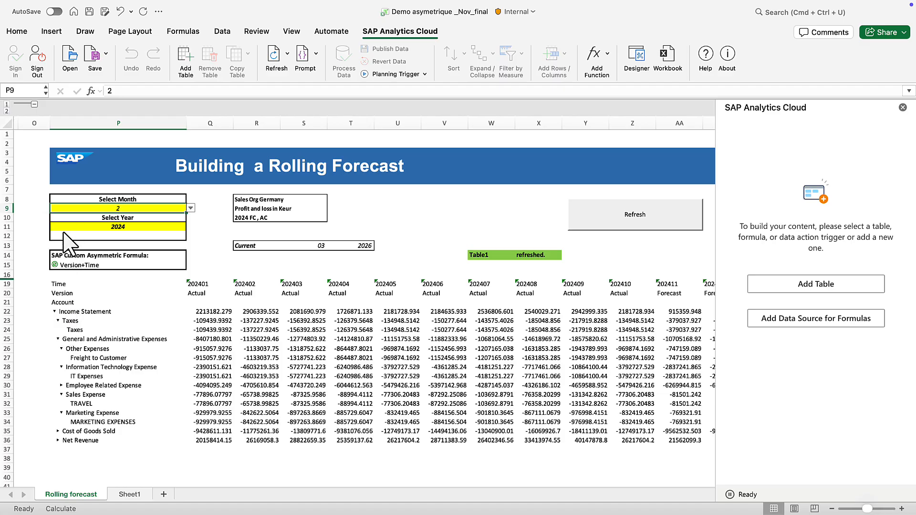
pyautogui.click(147, 228)
pyautogui.click(190, 226)
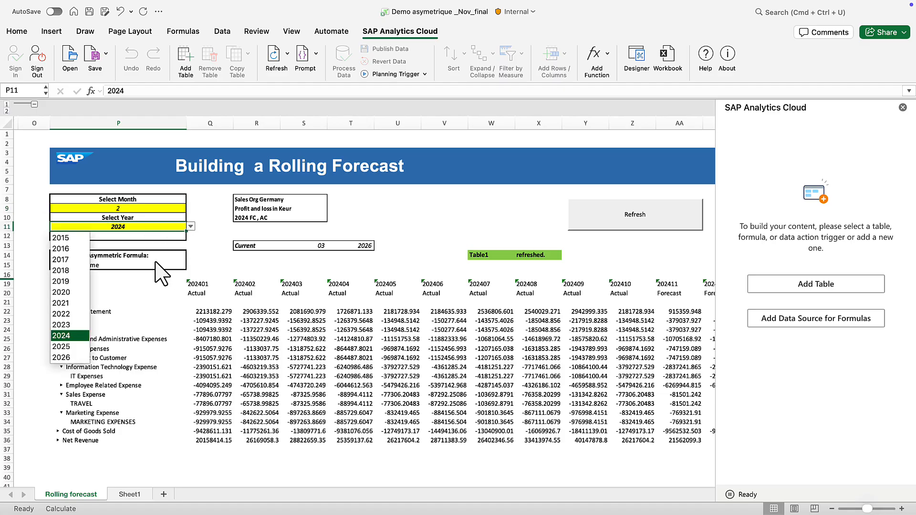
pyautogui.click(69, 358)
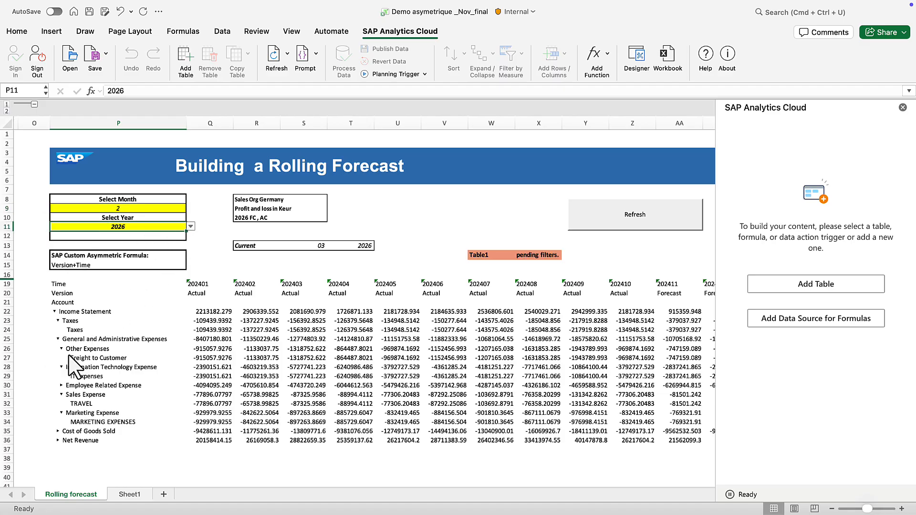
pyautogui.click(639, 228)
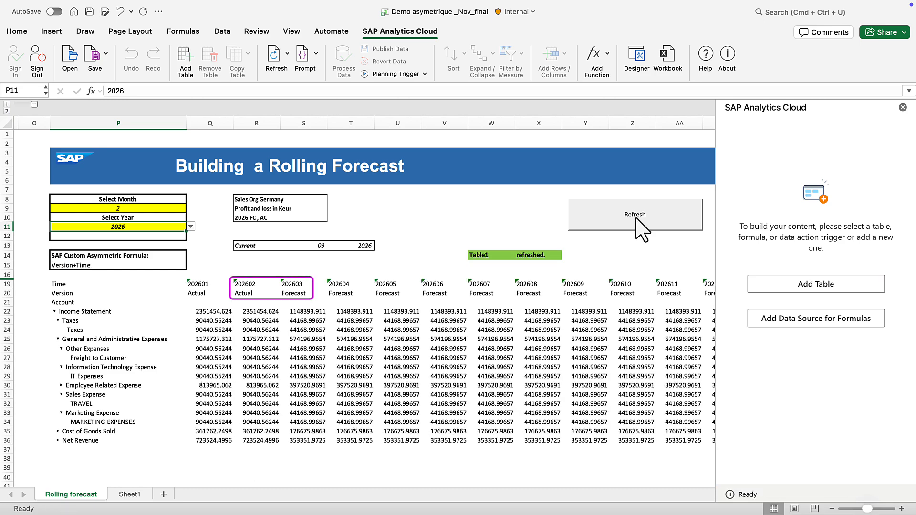
# Open the custom asymmetric formula in cell P15 to examine the block ranges it references
pyautogui.hscroll(-3, 111, 470)
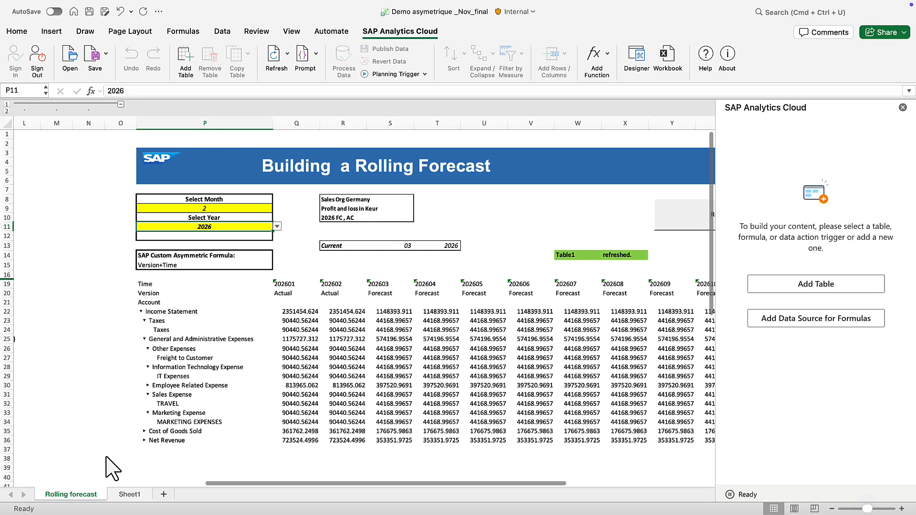
pyautogui.hscroll(-10, 111, 470)
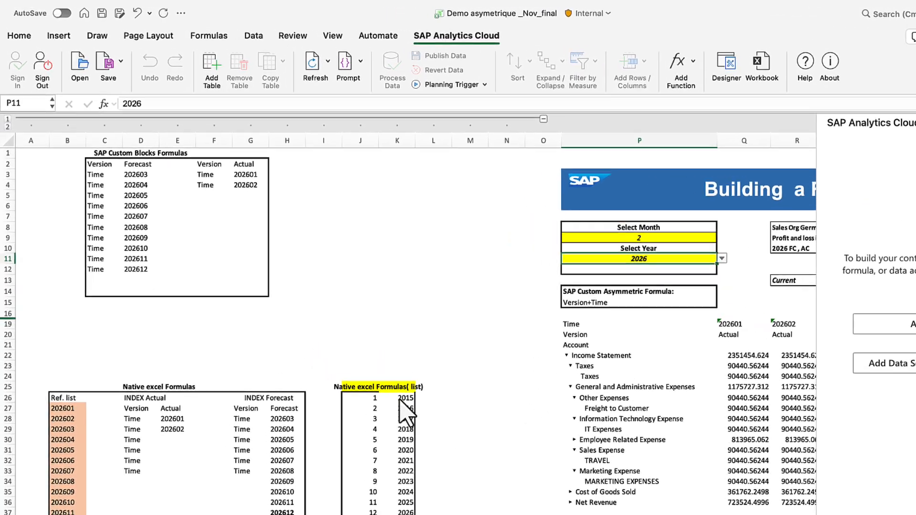
pyautogui.doubleClick(563, 305)
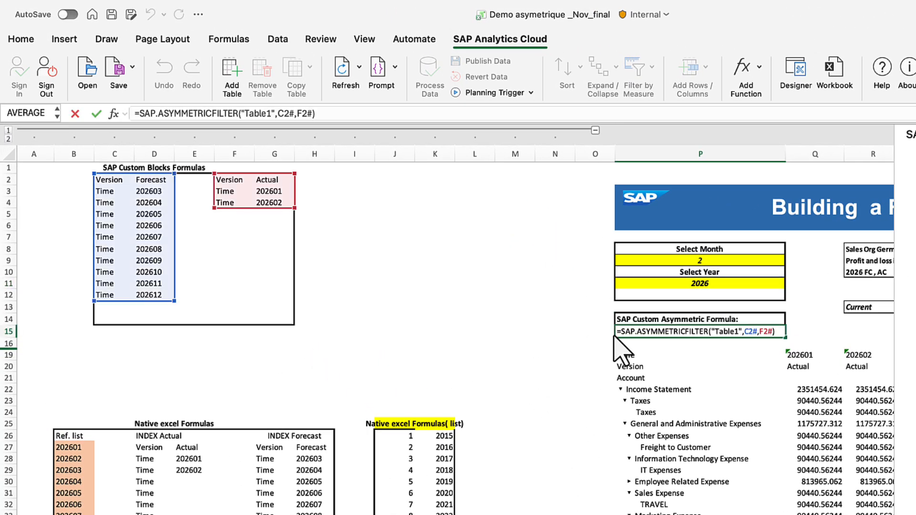